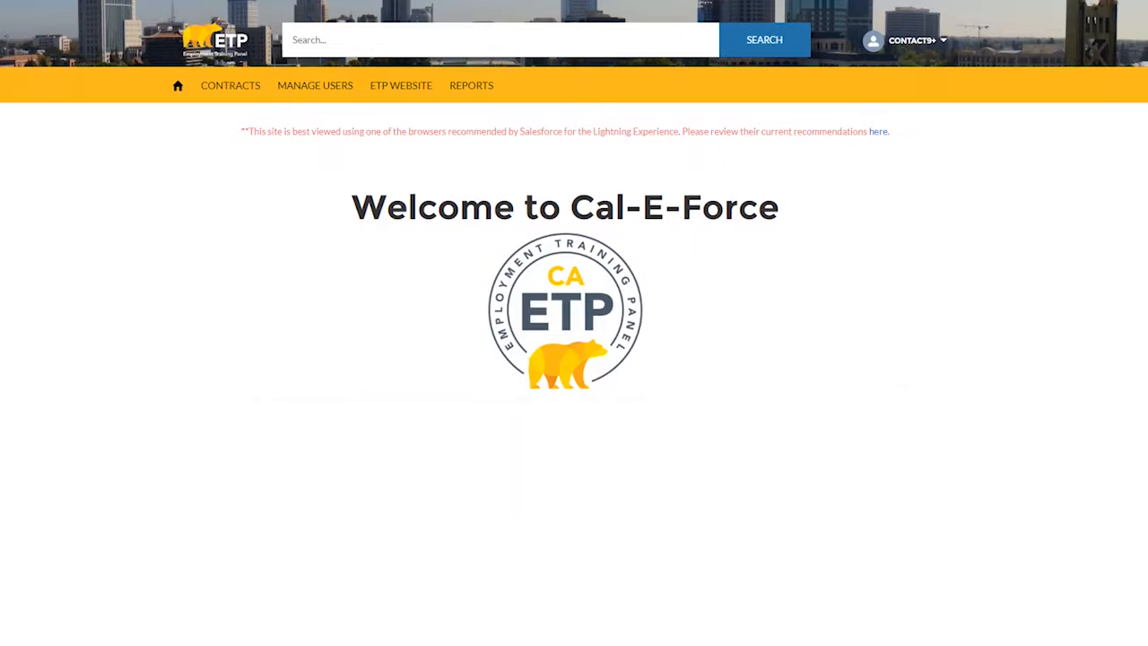
- Open the Vanderpump Dogs contract and create an invoice of type Final for it
{"action": "left_click", "coordinate": [230, 90]}
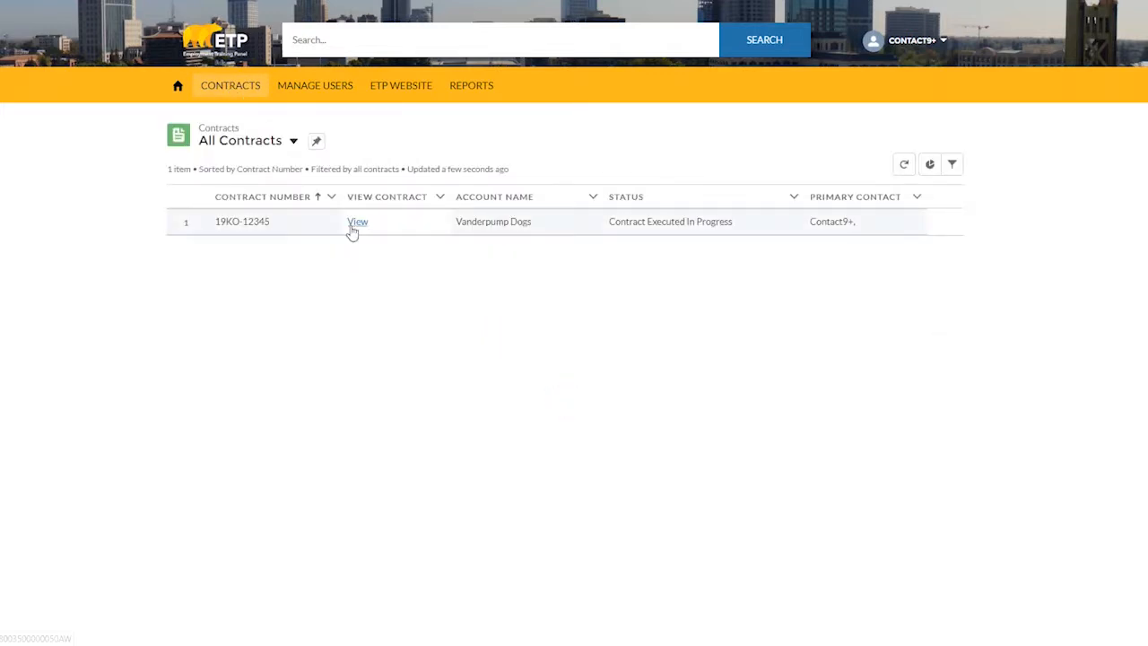
{"action": "left_click", "coordinate": [353, 224]}
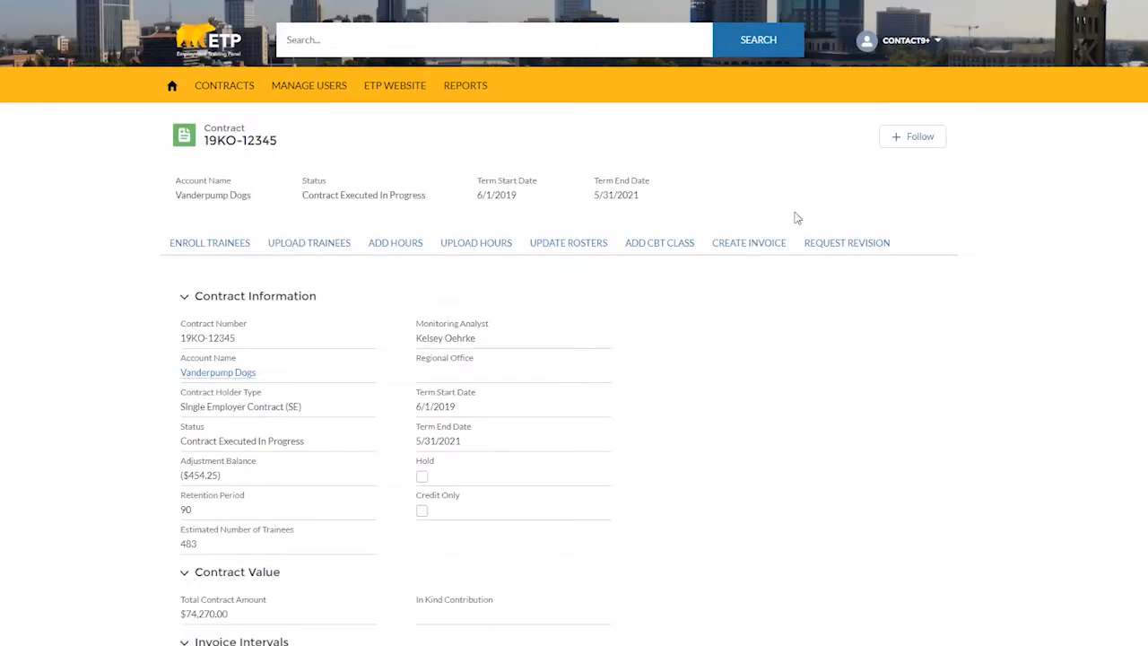
{"action": "left_click", "coordinate": [770, 251]}
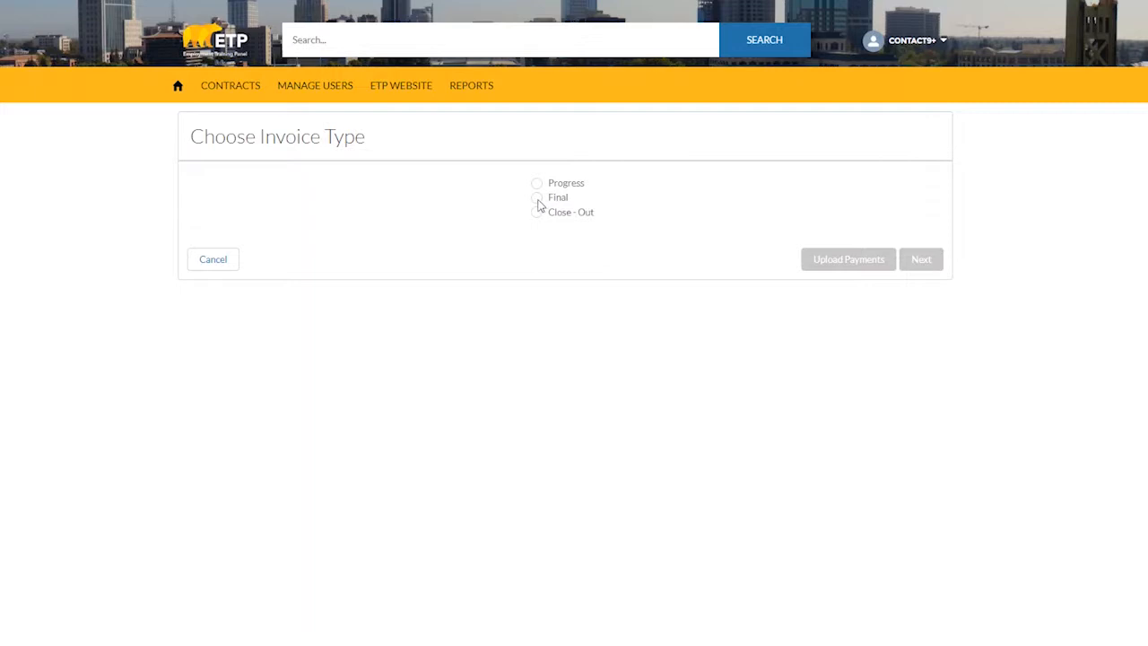
{"action": "left_click", "coordinate": [537, 199]}
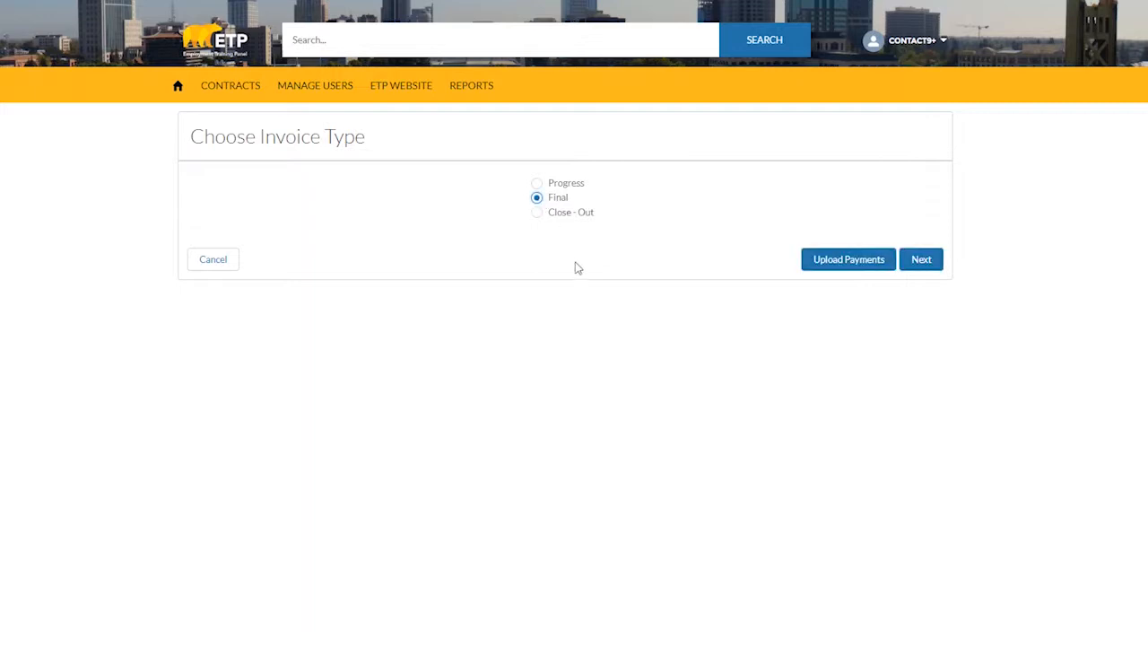
{"action": "left_click", "coordinate": [921, 259]}
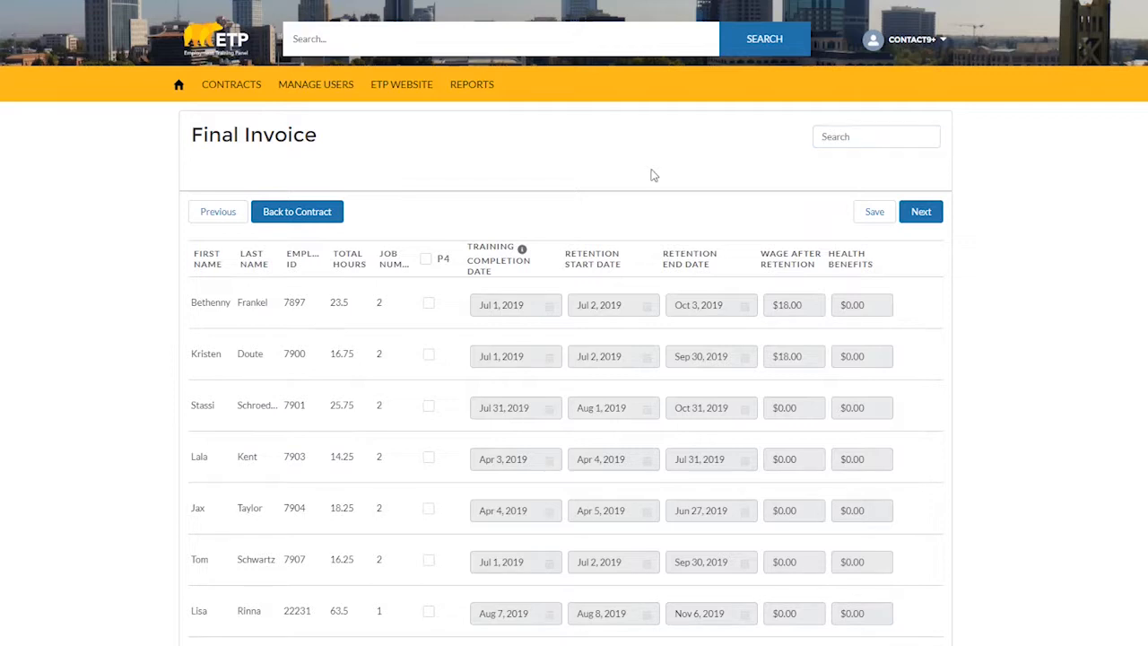
- Search the Final Invoice trainee list by a trainee's first name, and clear the search to list all trainees again
{"action": "left_click", "coordinate": [845, 139]}
{"action": "type", "text": "denise"}
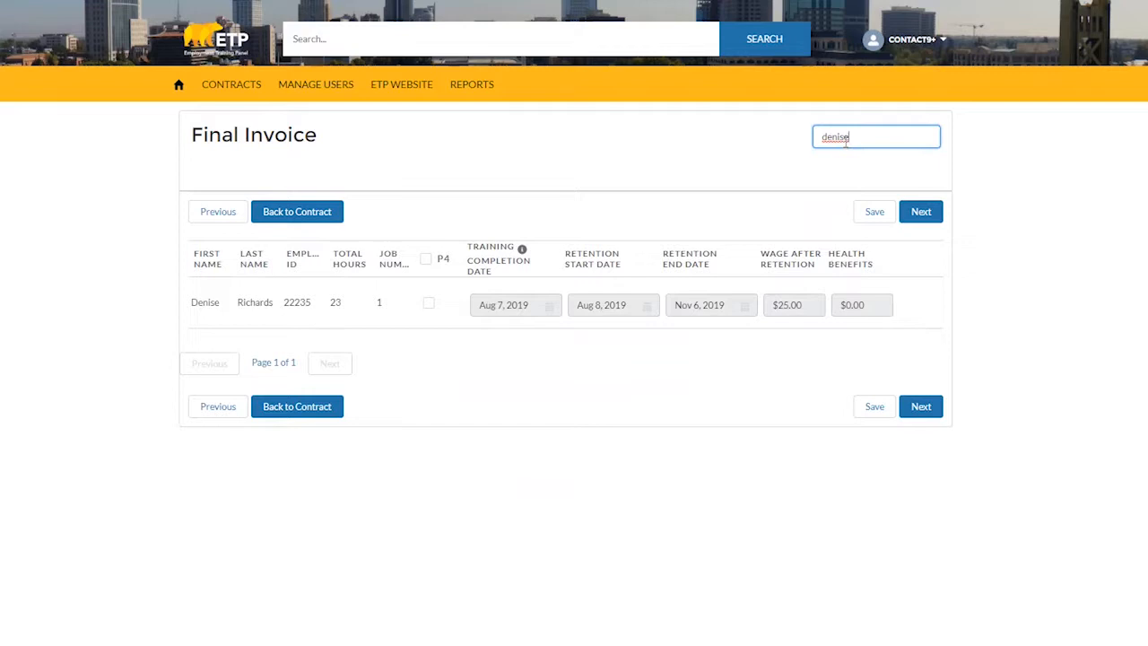
{"action": "left_click_drag", "start_coordinate": [859, 131], "coordinate": [759, 143]}
{"action": "key", "text": "BackSpace"}
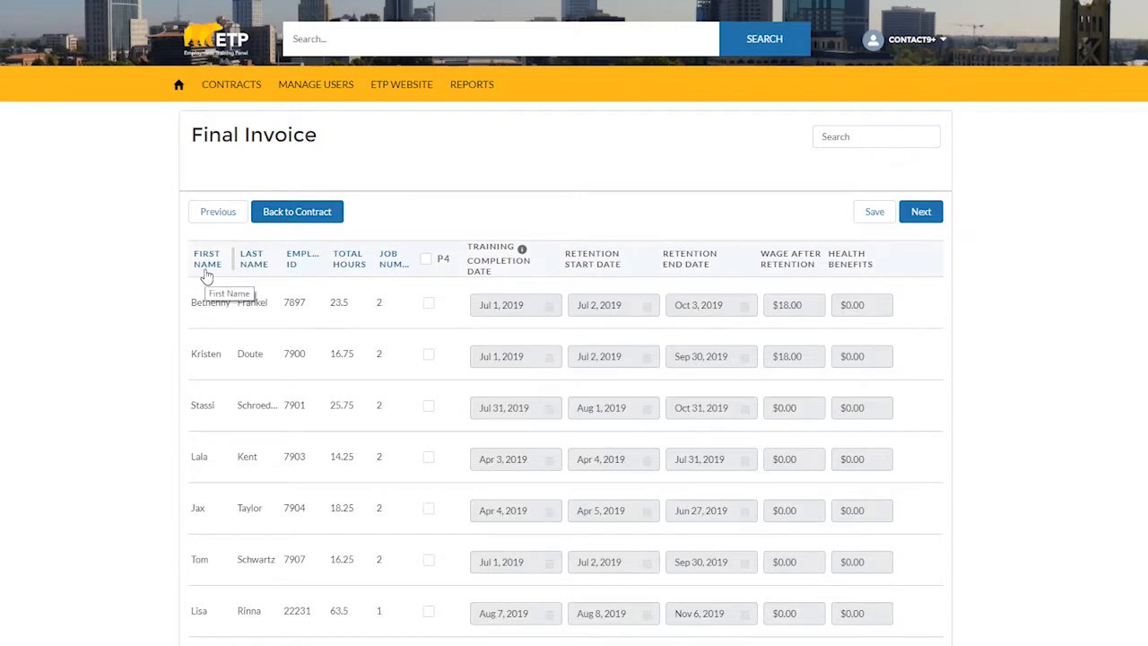
- Sort the trainee list by first name, and re-sort it by employee ID
{"action": "left_click", "coordinate": [206, 260]}
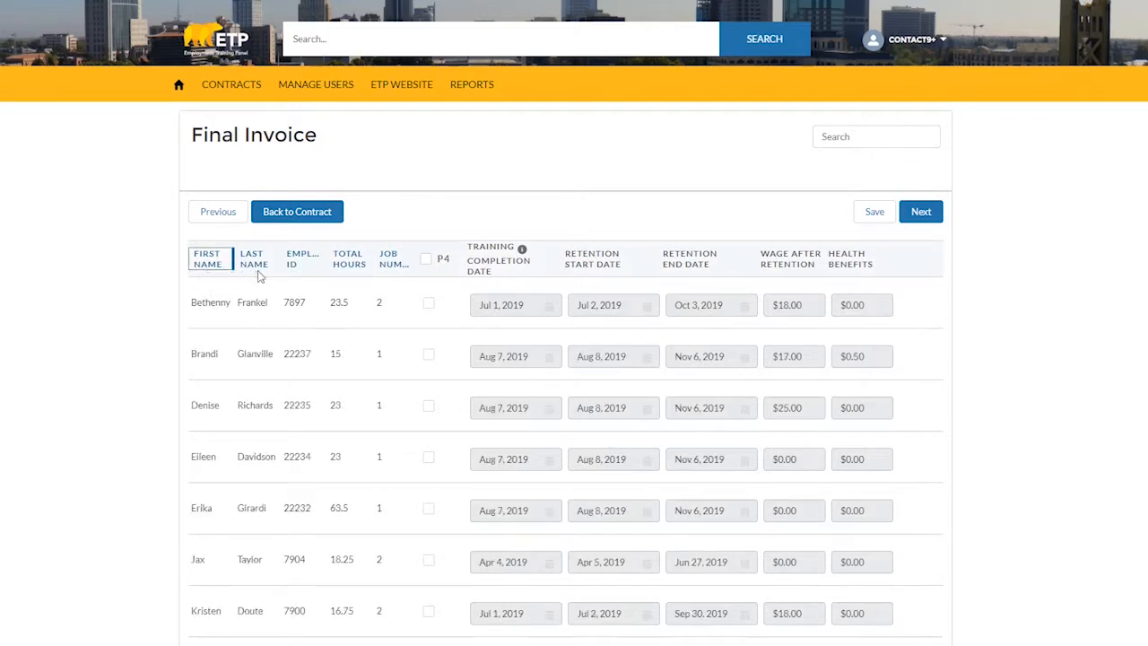
{"action": "left_click", "coordinate": [300, 269]}
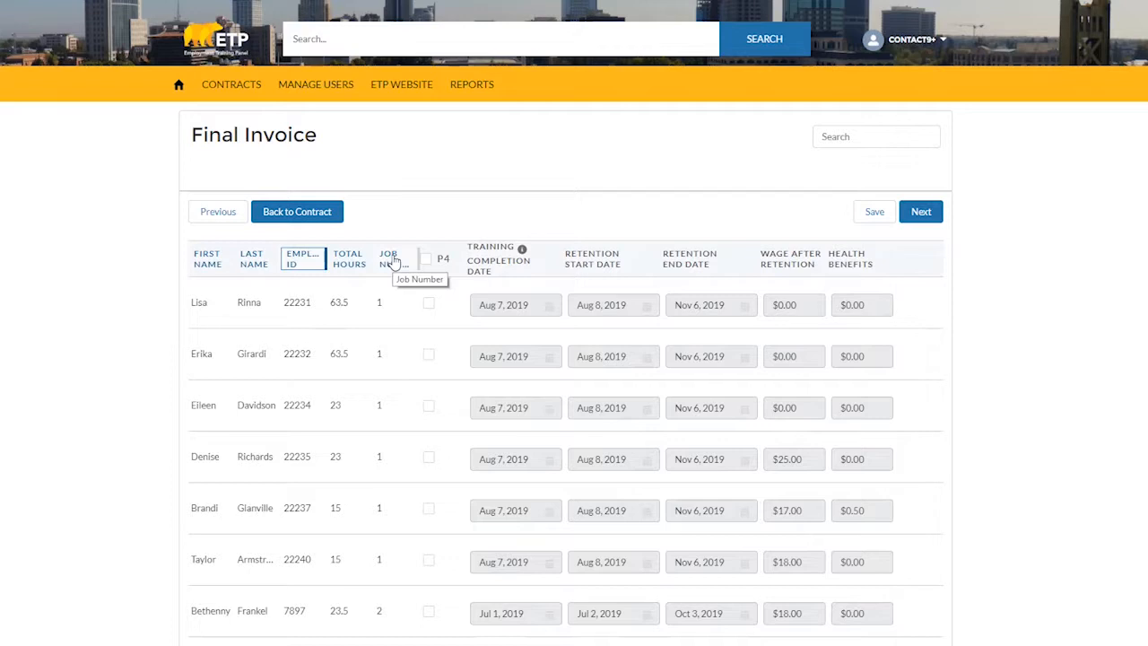
{"action": "left_click", "coordinate": [443, 209]}
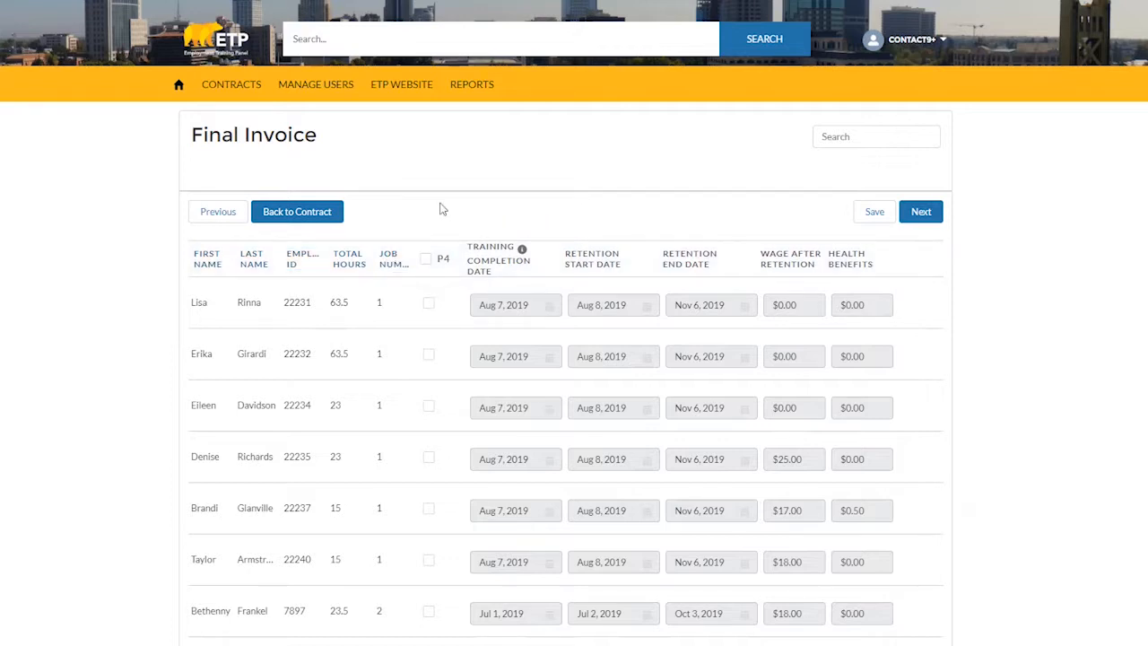
- Toggle the P4 selection for all trainees on and off, and mark only the first four trainees for P4
{"action": "left_click", "coordinate": [426, 260]}
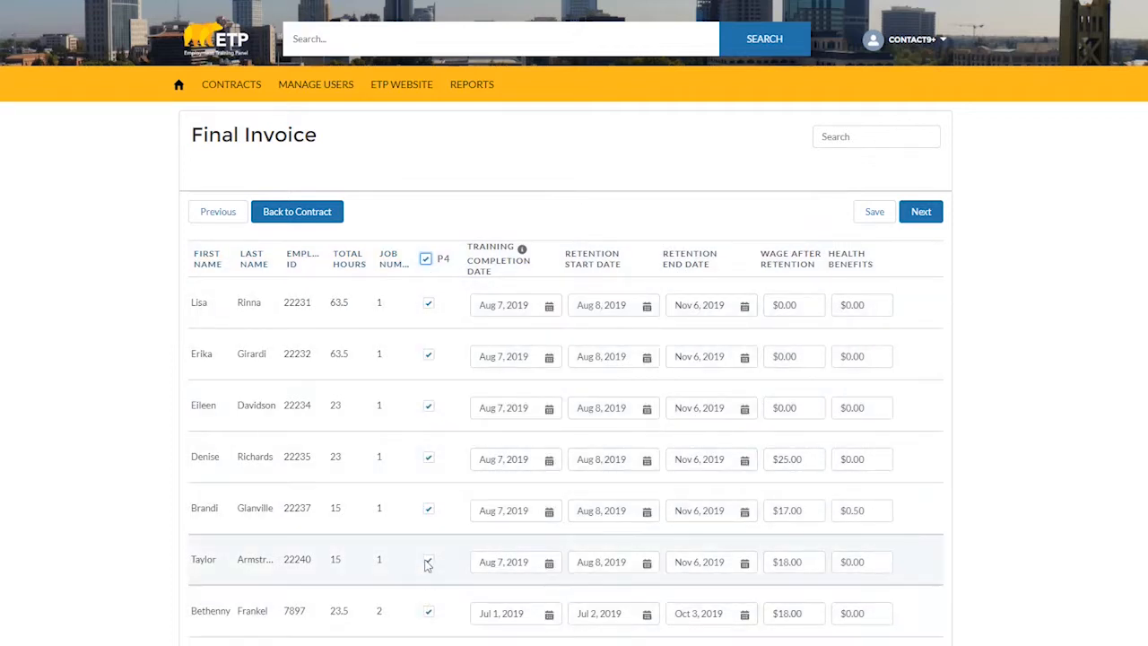
{"action": "left_click", "coordinate": [426, 260]}
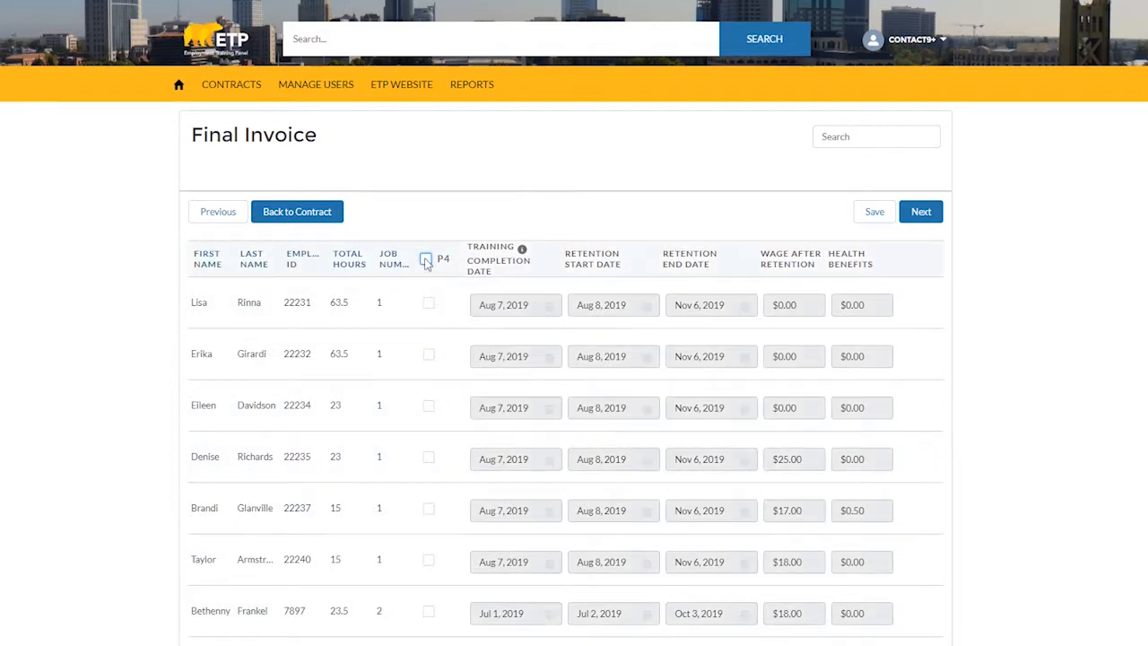
{"action": "left_click", "coordinate": [427, 305]}
{"action": "left_click", "coordinate": [428, 356]}
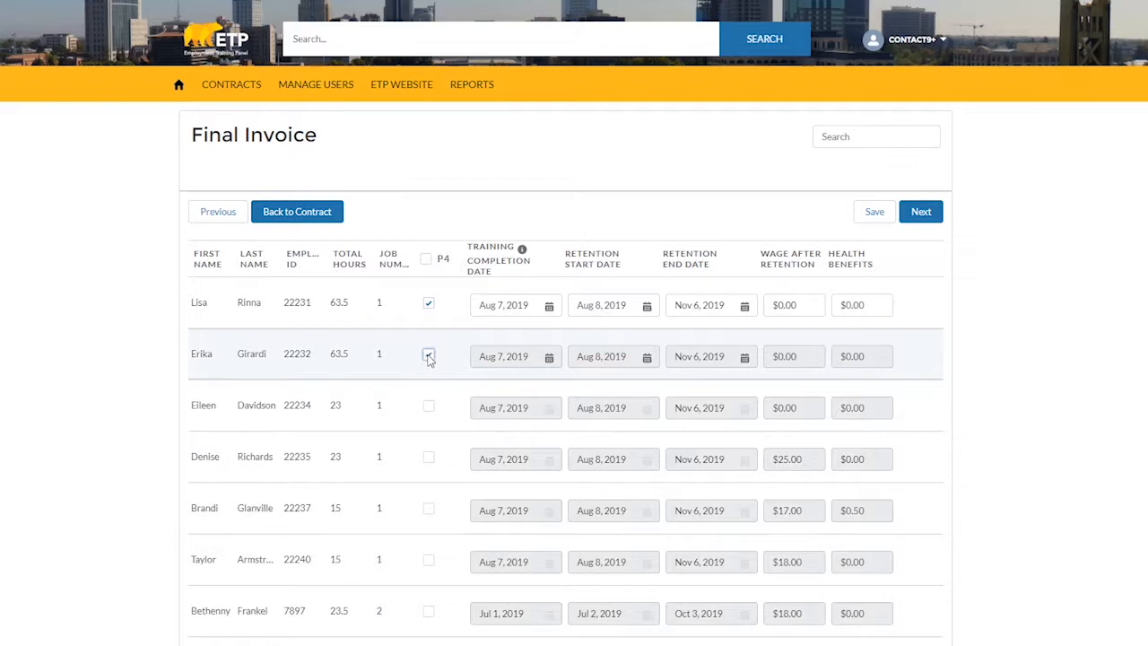
{"action": "left_click", "coordinate": [429, 408]}
{"action": "left_click", "coordinate": [429, 459]}
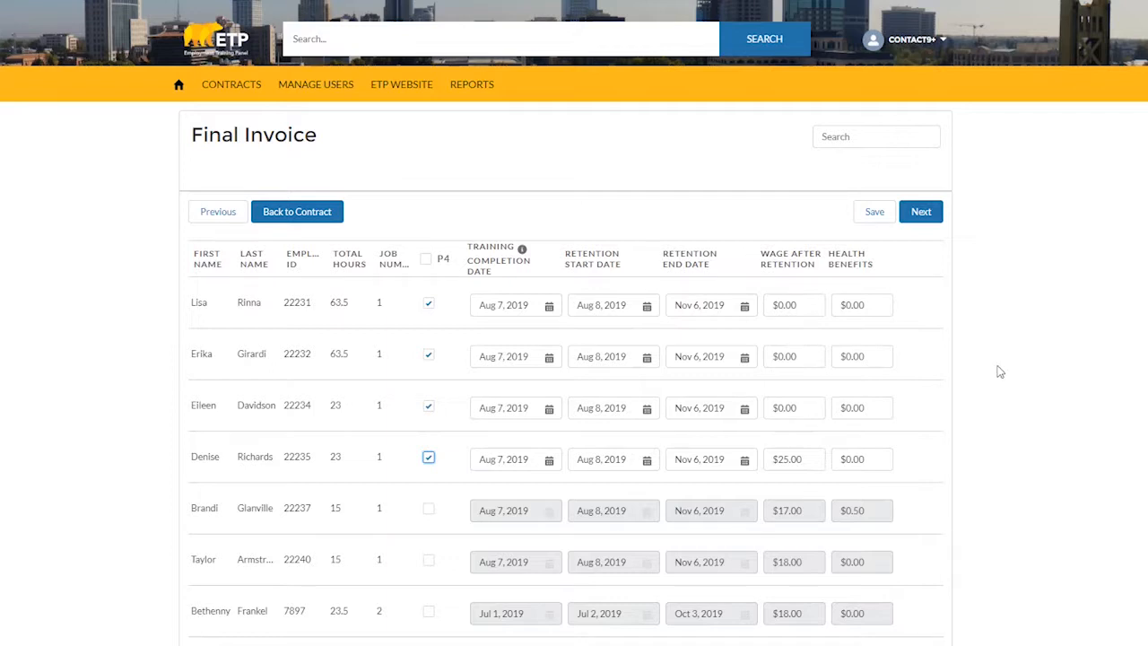
- Set the four selected trainees' wages after retention to $25, $25, $30 and $19, with health benefits of $0.12 and $2.38 for the second and third
{"action": "left_click", "coordinate": [798, 305]}
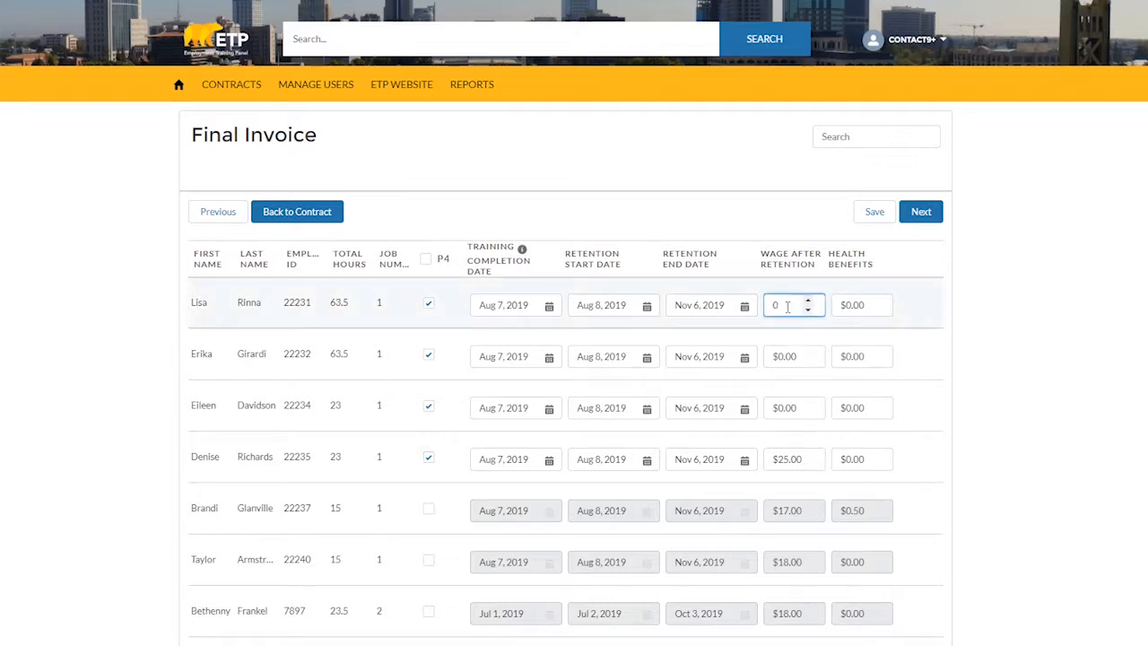
{"action": "double_click", "coordinate": [786, 306]}
{"action": "type", "text": "25"}
{"action": "left_click", "coordinate": [778, 357]}
{"action": "type", "text": "25"}
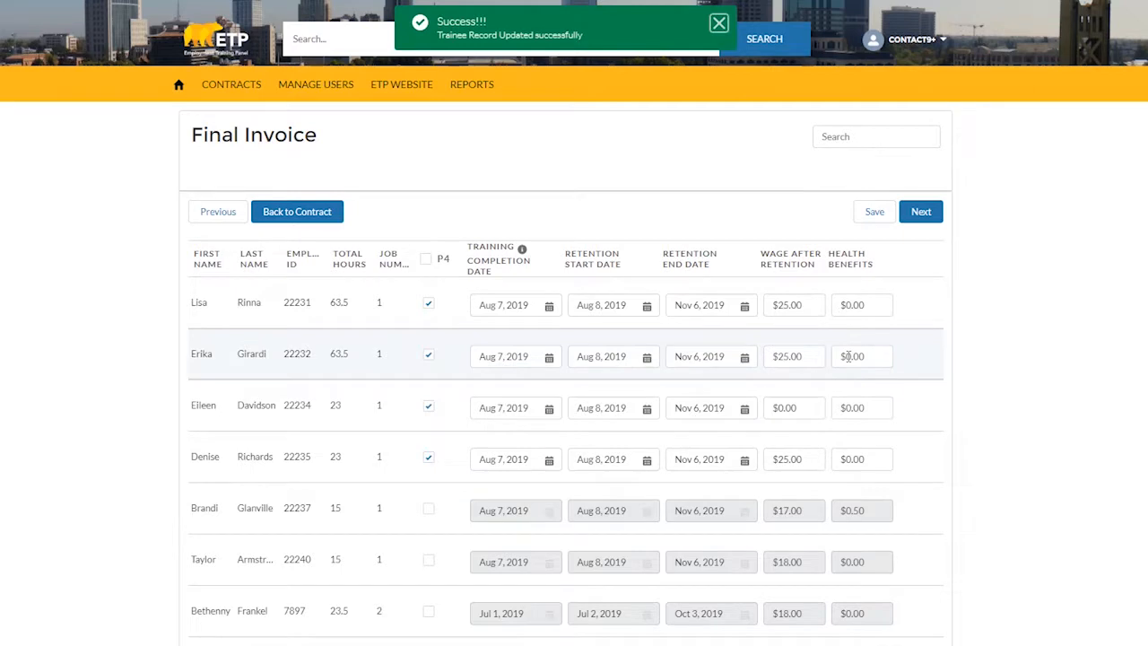
{"action": "type", "text": "19"}
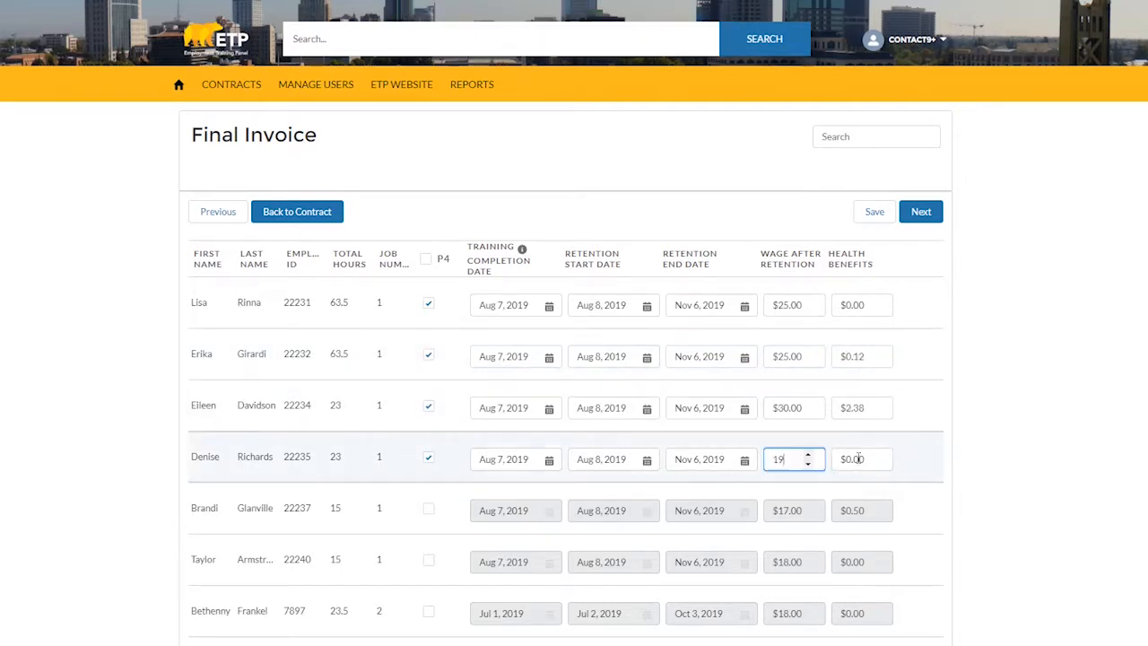
{"action": "left_click", "coordinate": [846, 459]}
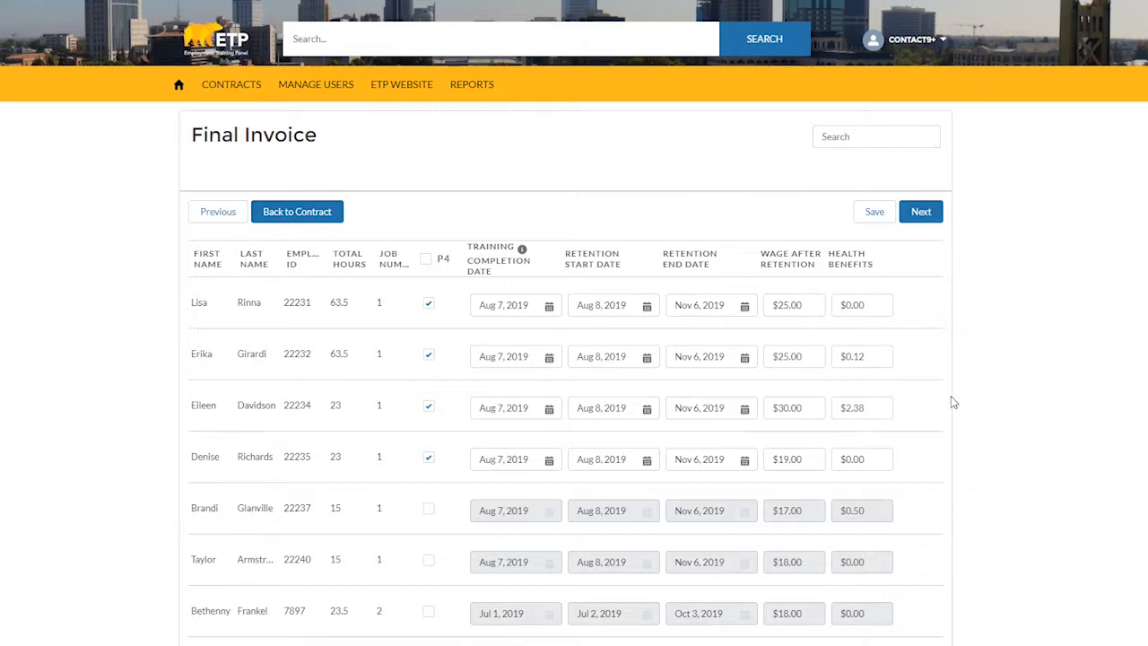
- Change the retention end date of the first trainee in the list to October 1, 2019
{"action": "left_click", "coordinate": [744, 305]}
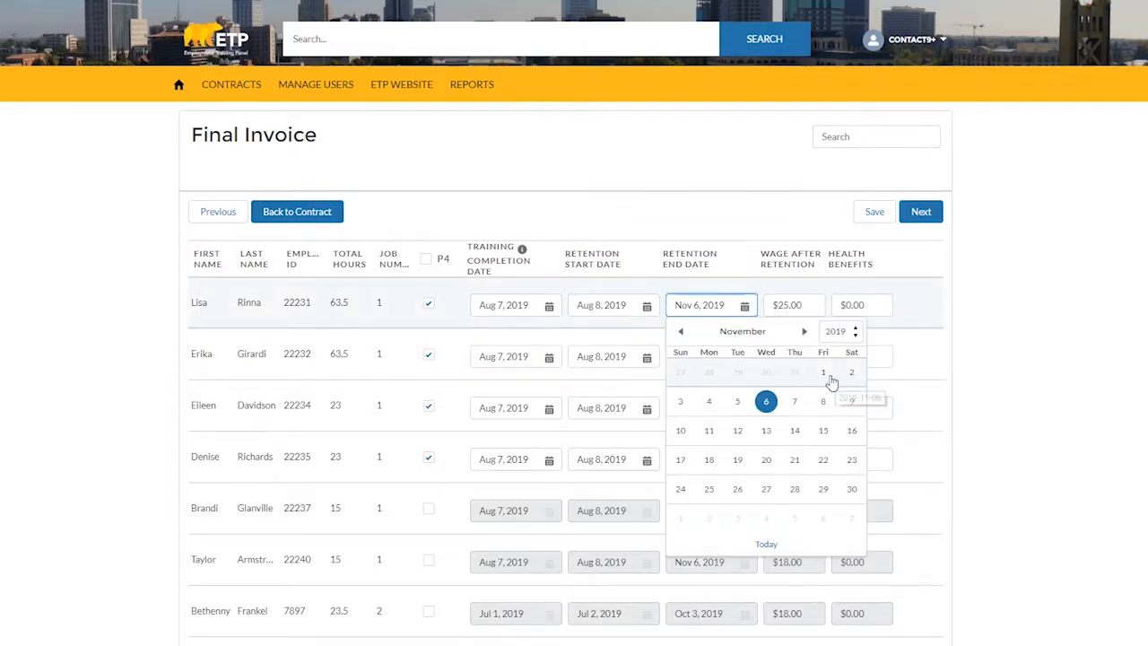
{"action": "left_click", "coordinate": [681, 331]}
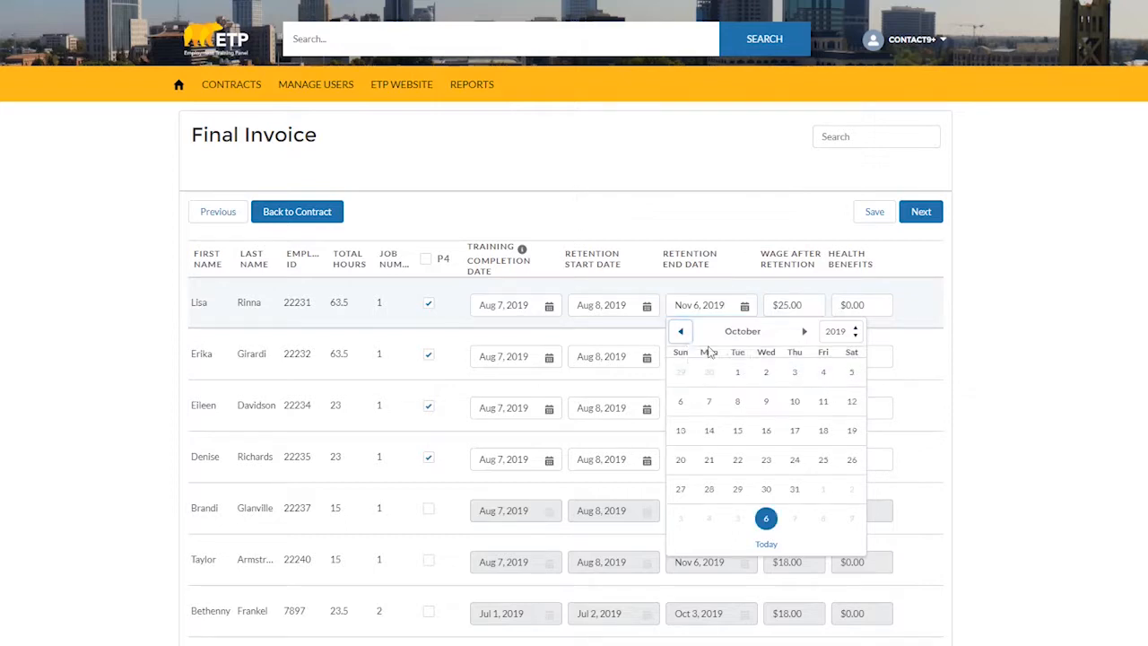
{"action": "left_click", "coordinate": [734, 375]}
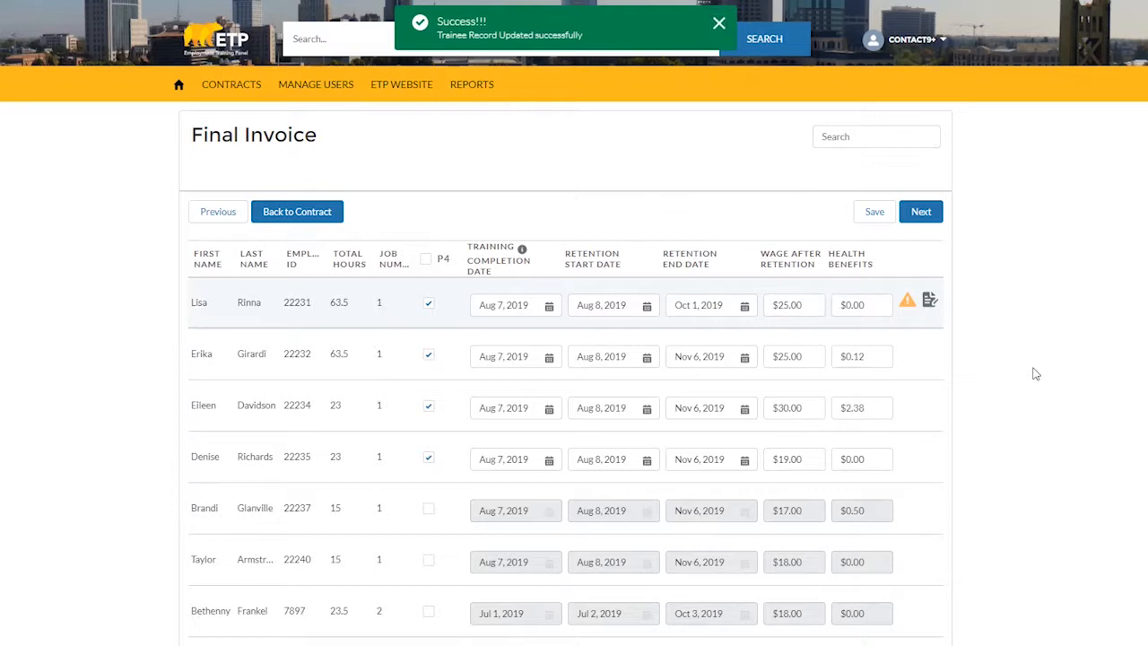
{"action": "mouse_move", "coordinate": [913, 318]}
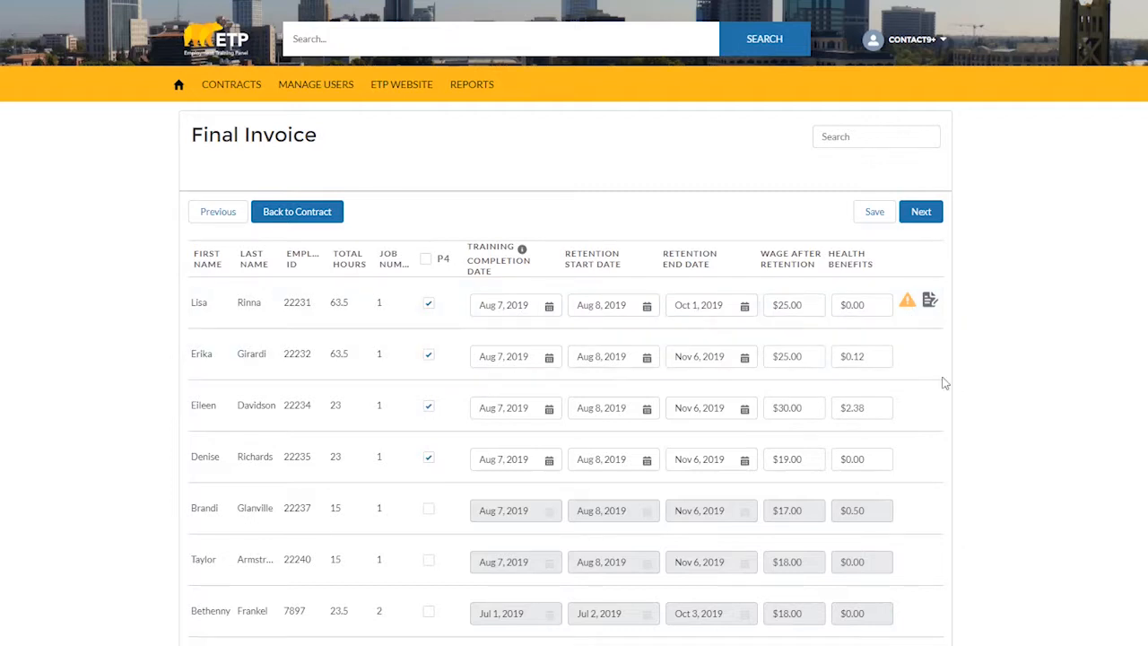
- Remove the first trainee from the P4 selection and proceed to the invoice summary
{"action": "left_click", "coordinate": [429, 305]}
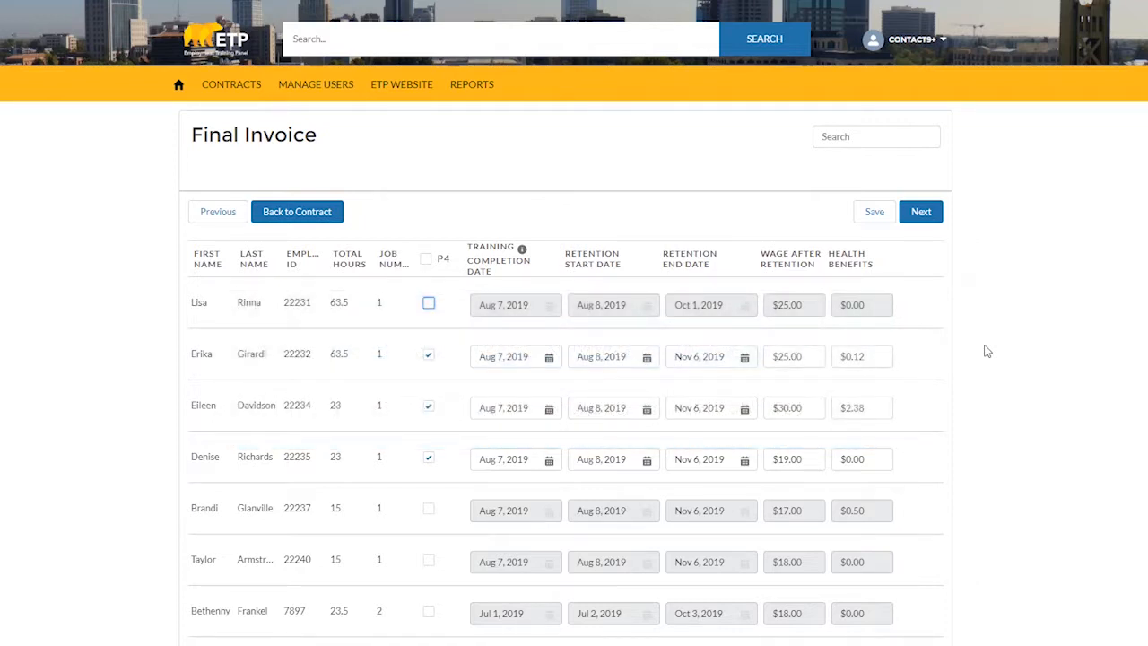
{"action": "scroll", "coordinate": [987, 350], "scroll_direction": "down", "scroll_amount": 4}
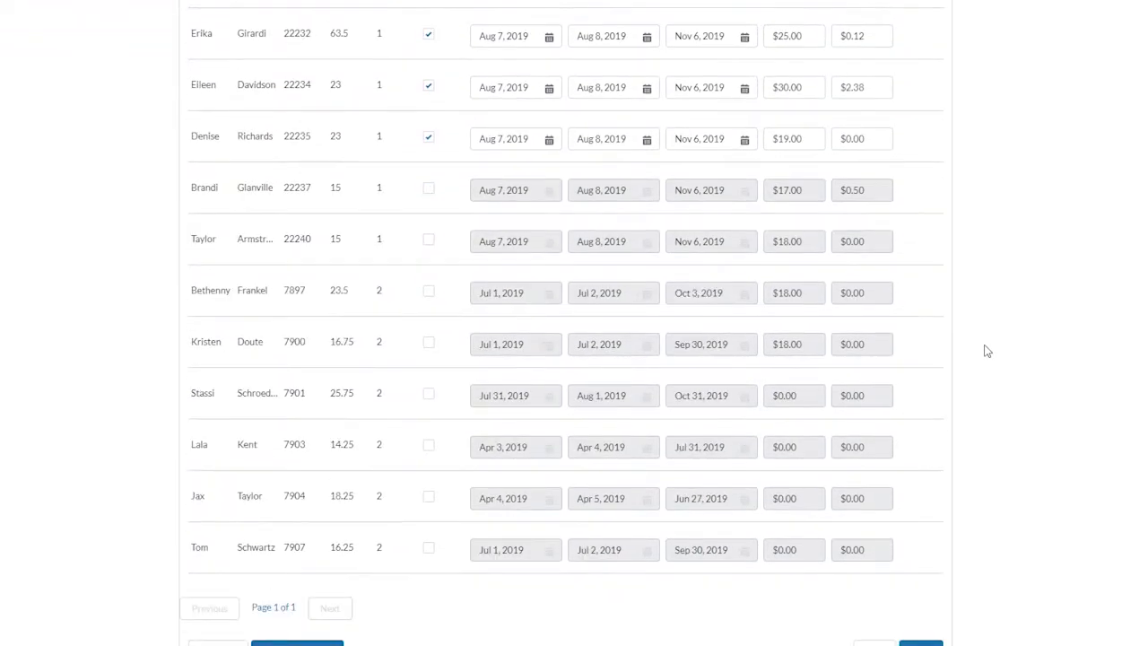
{"action": "scroll", "coordinate": [986, 351], "scroll_direction": "down", "scroll_amount": 1}
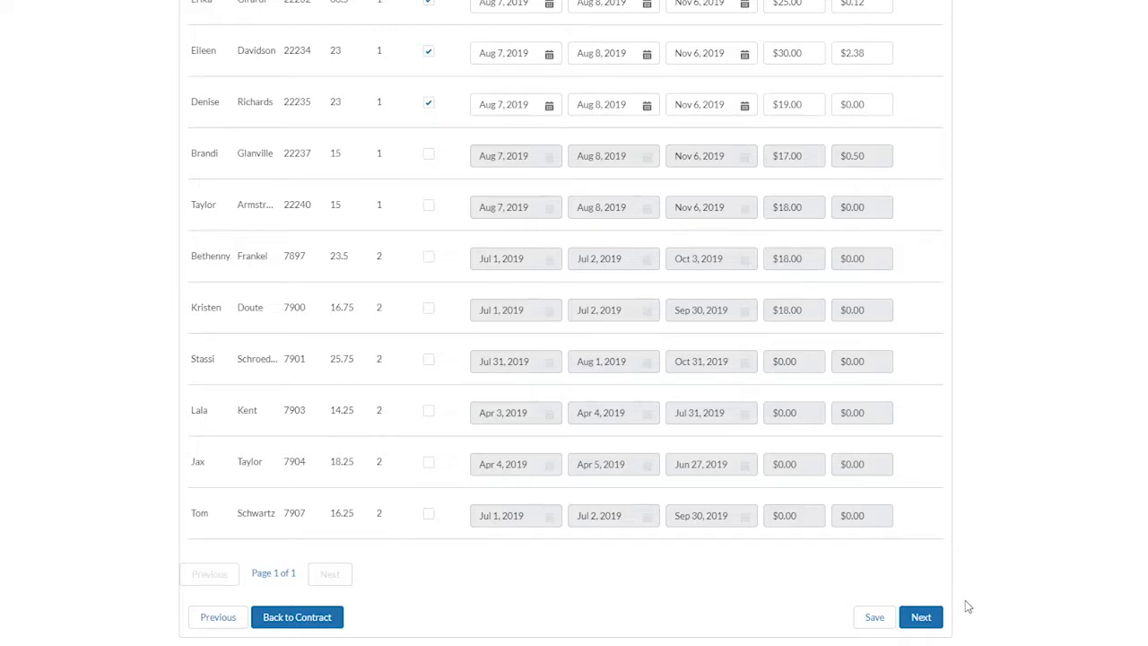
{"action": "left_click", "coordinate": [926, 617]}
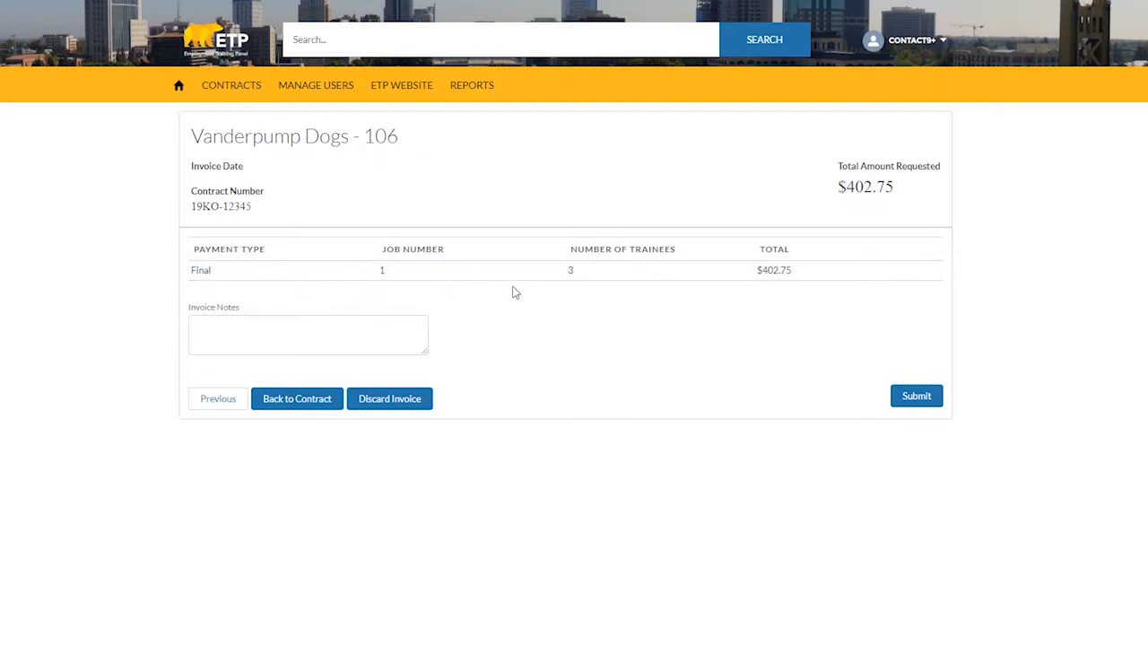
- Enter "final invoice please :)" as the invoice note and submit the invoice
{"action": "left_click", "coordinate": [353, 330]}
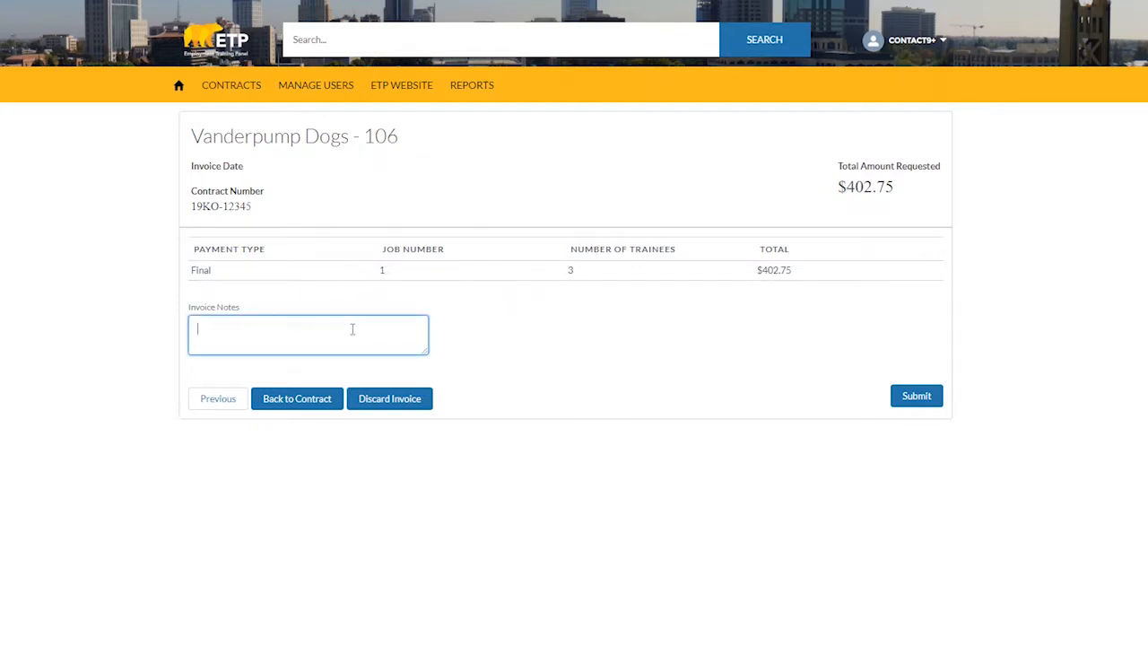
{"action": "type", "text": "final invoice please :)"}
{"action": "left_click", "coordinate": [227, 452]}
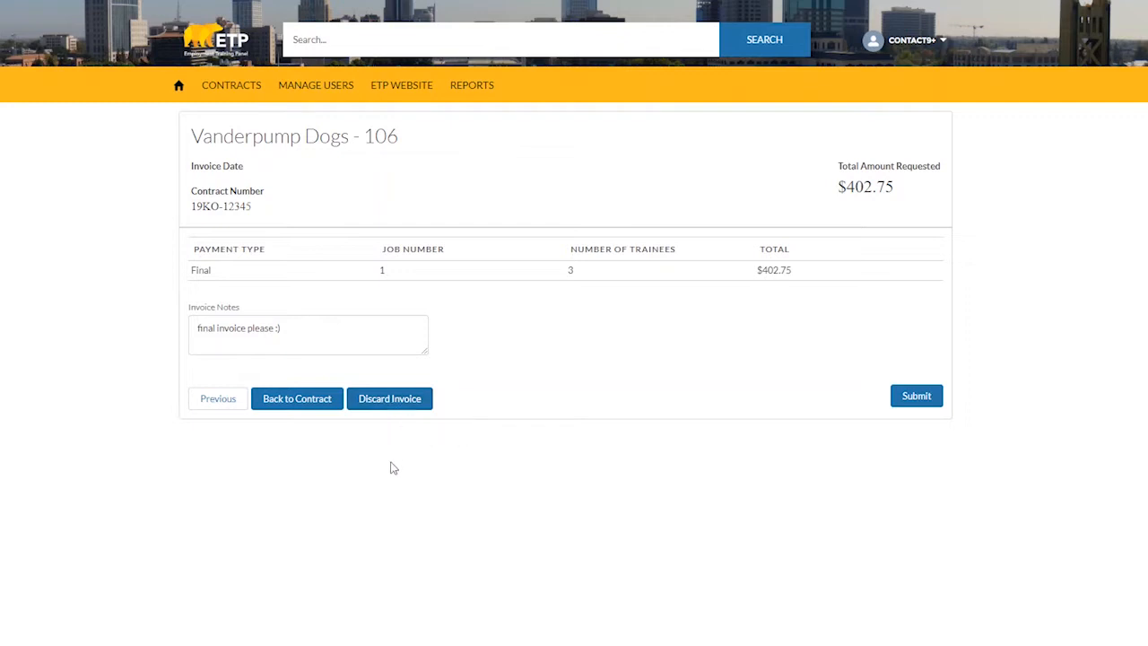
{"action": "left_click", "coordinate": [910, 400]}
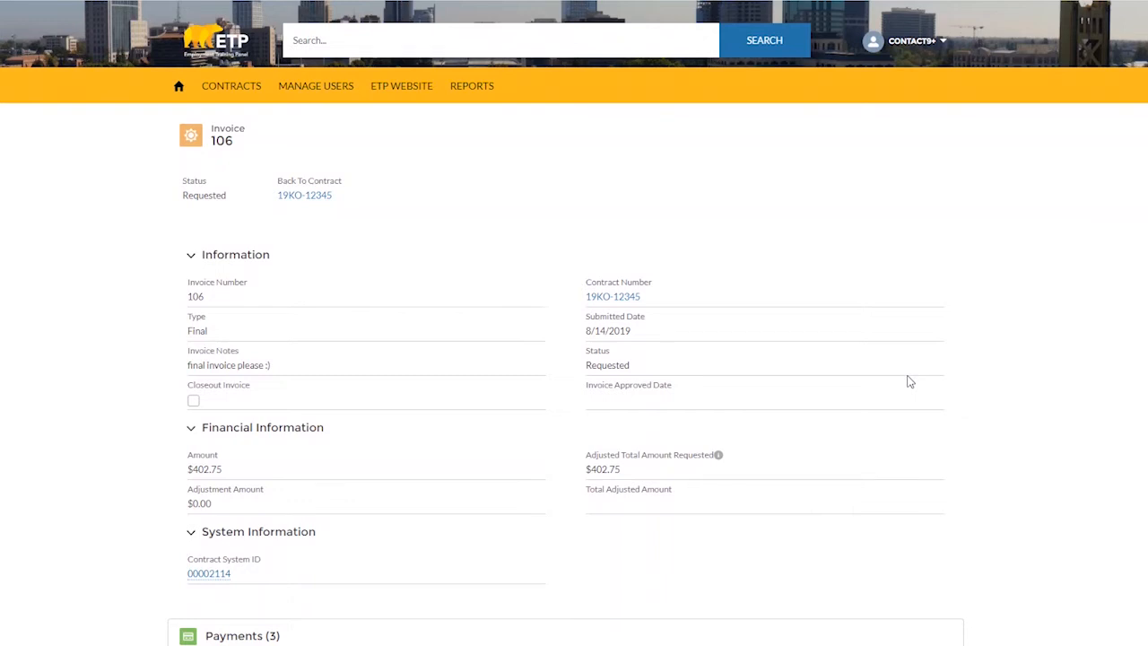
- Review the submitted invoice's details and payments, and return to its contract
{"action": "scroll", "coordinate": [911, 382], "scroll_direction": "down", "scroll_amount": 2}
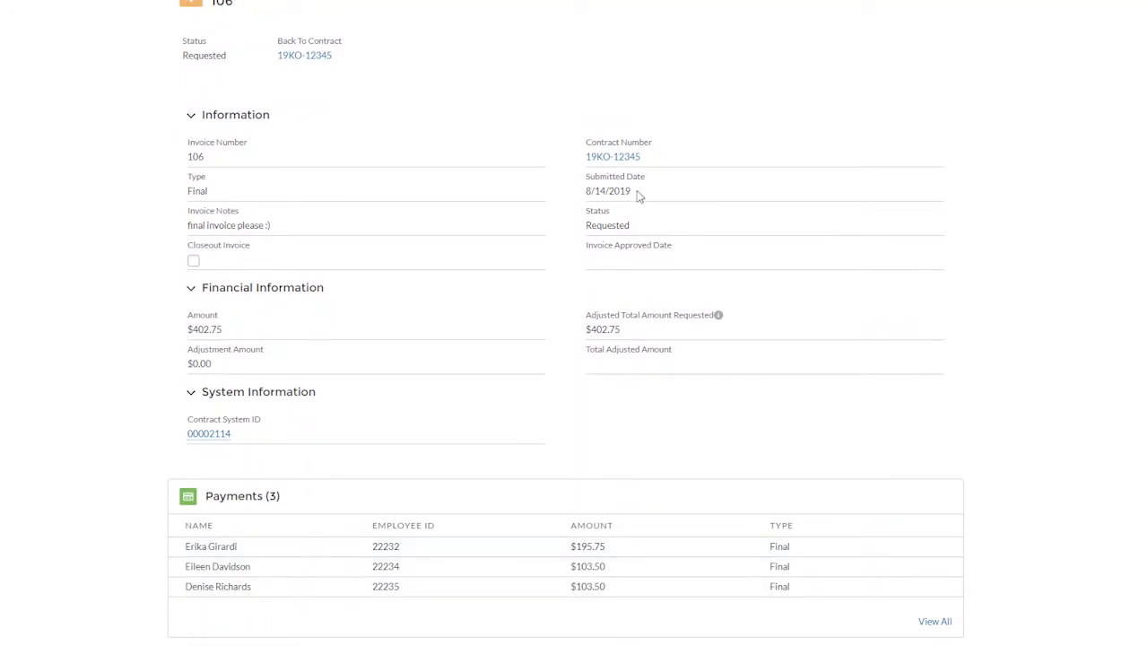
{"action": "left_click", "coordinate": [285, 57]}
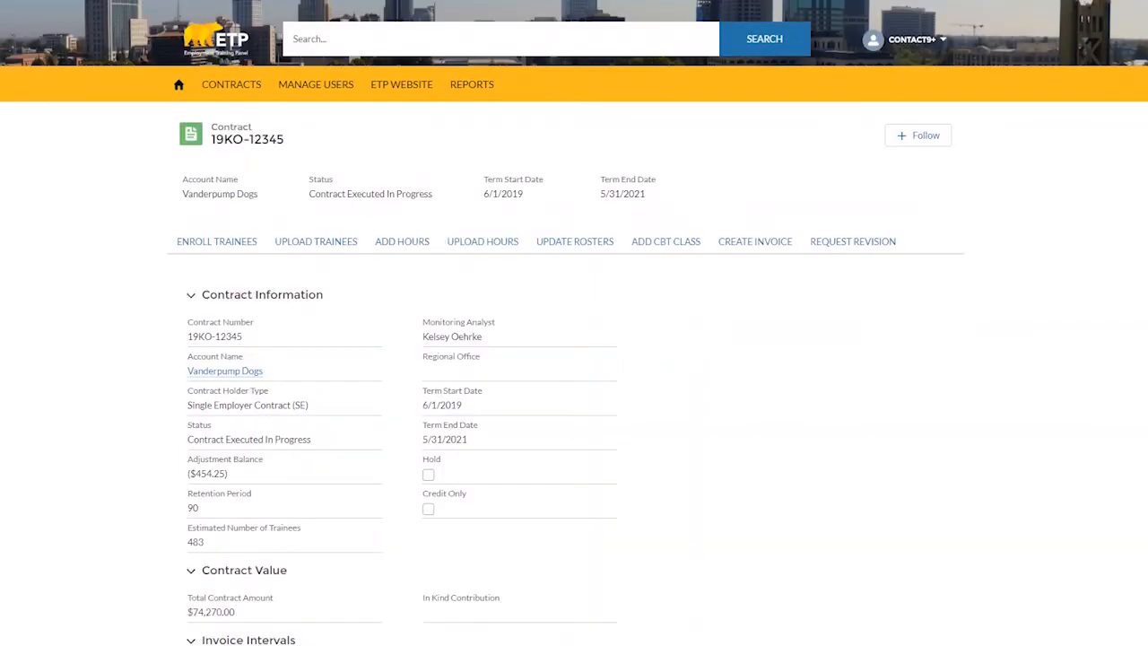